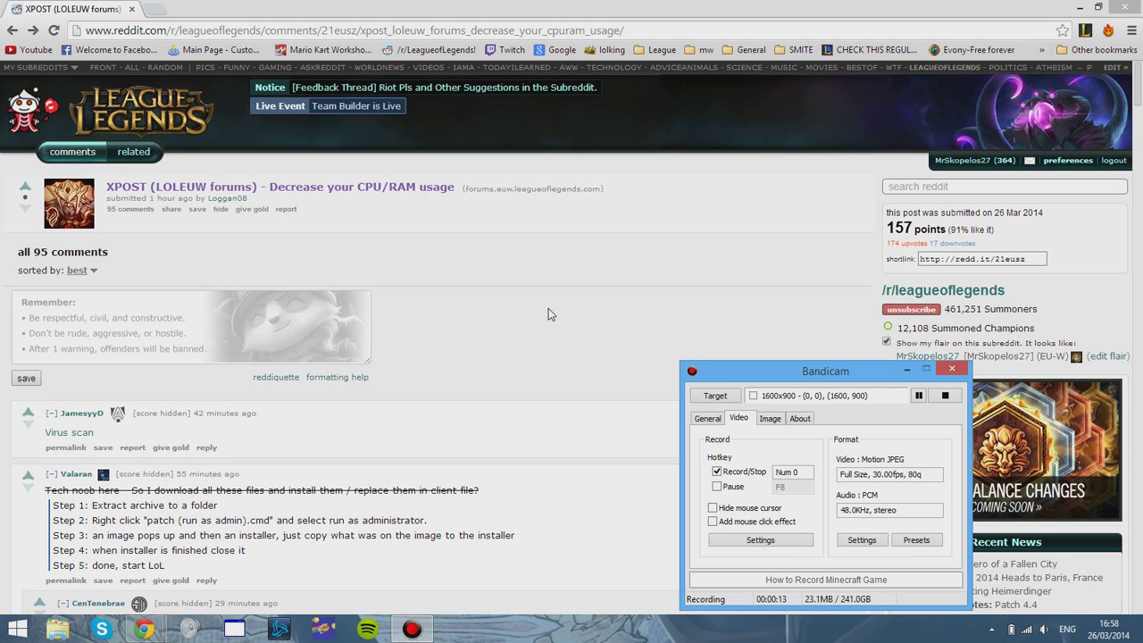
- Open the forum thread linked in the Reddit post "Decrease your CPU/RAM usage" in a new tab and switch to it
left_click(489, 277)
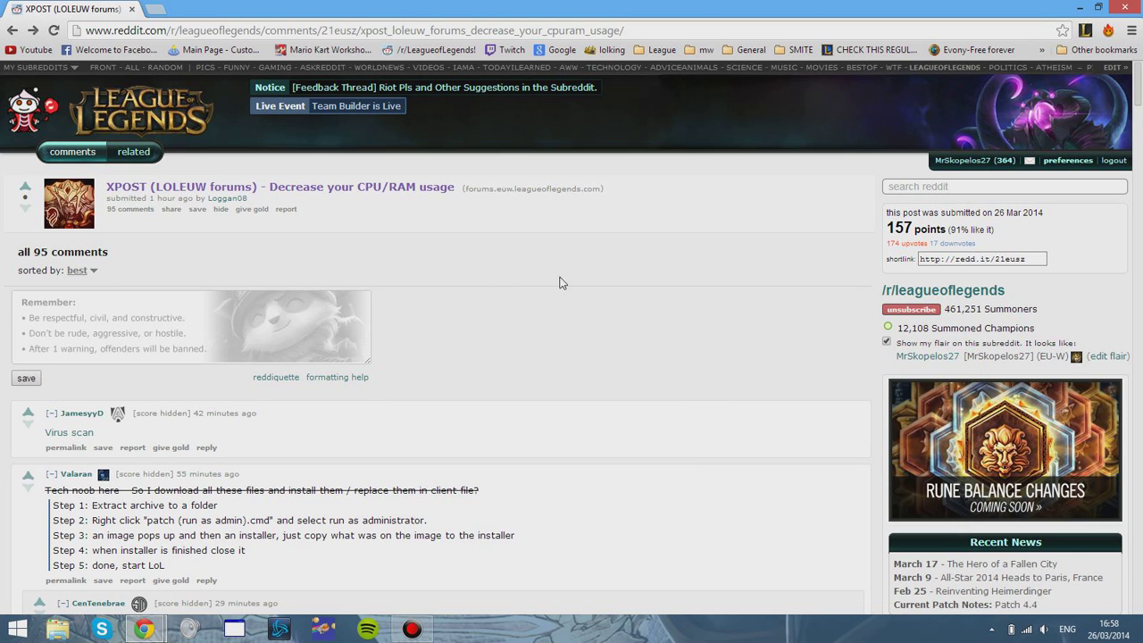
middle_click(345, 191)
left_click(204, 9)
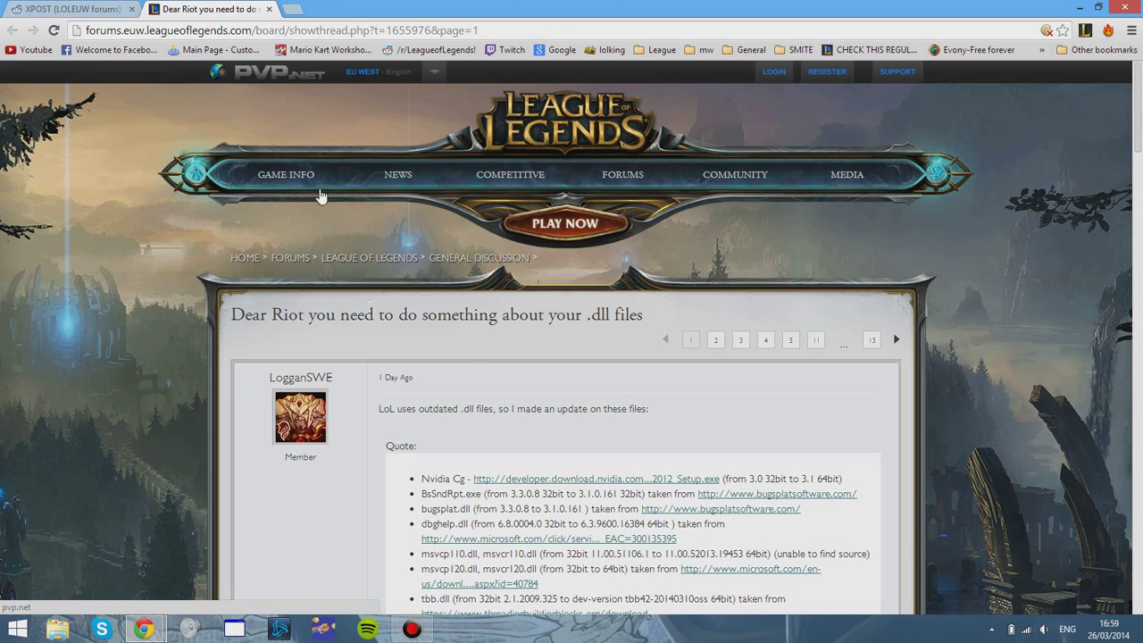
- Follow the thread's "Keep it on the down low (updated from before)" link and continue past the leaving-site warning to the MediaFire page
scroll(493, 388, "down", 4)
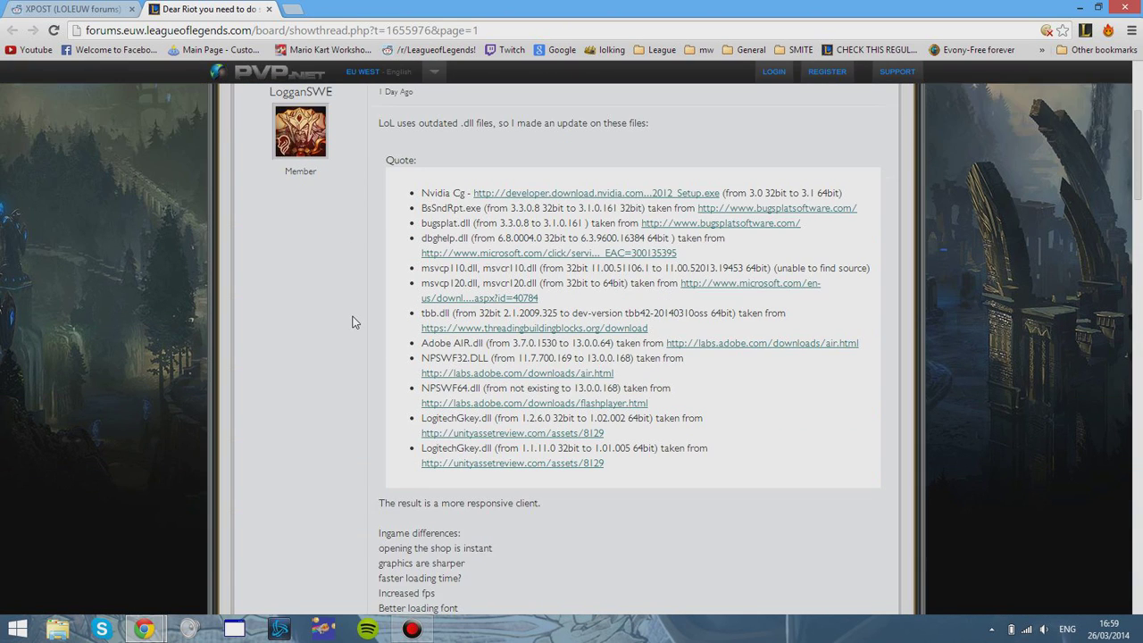
scroll(353, 322, "down", 2)
scroll(353, 321, "down", 3)
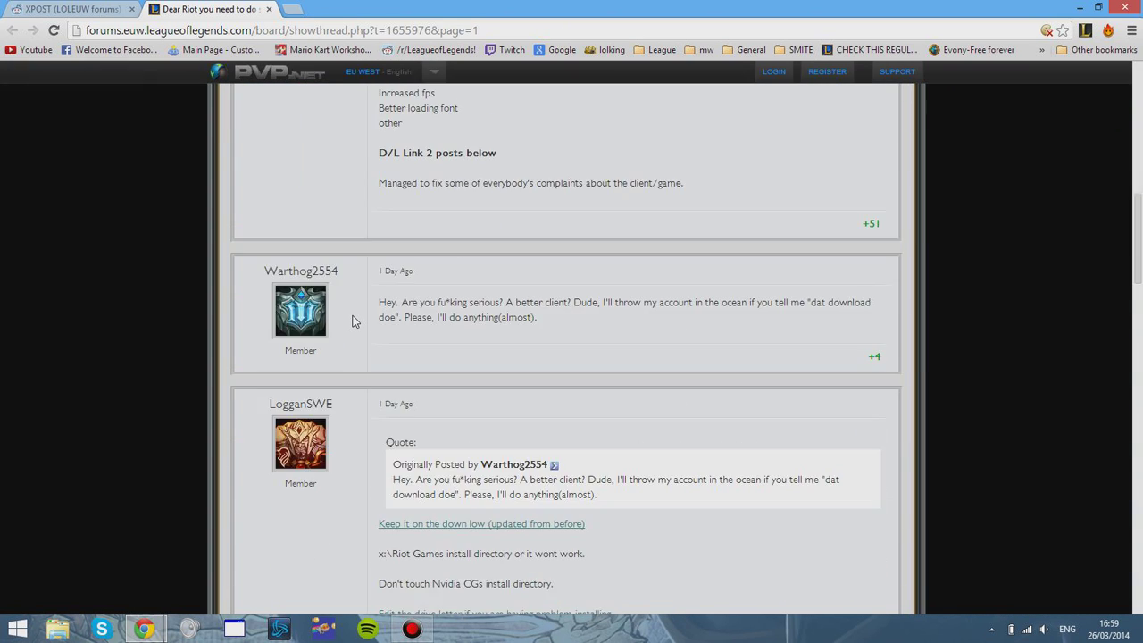
scroll(357, 314, "up", 6)
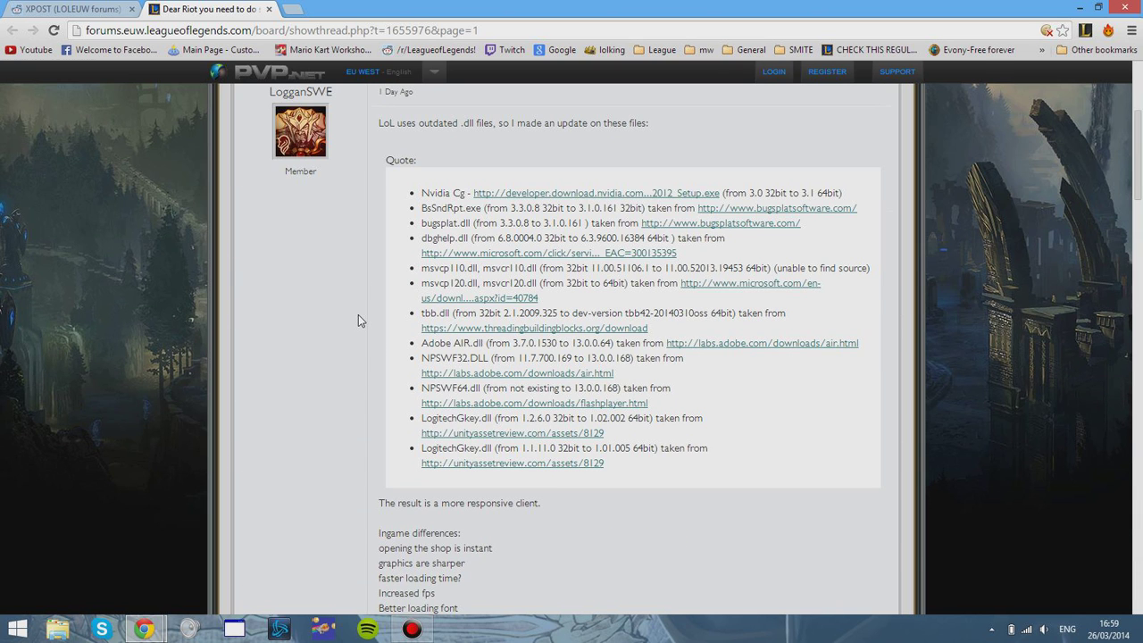
scroll(351, 263, "down", 8)
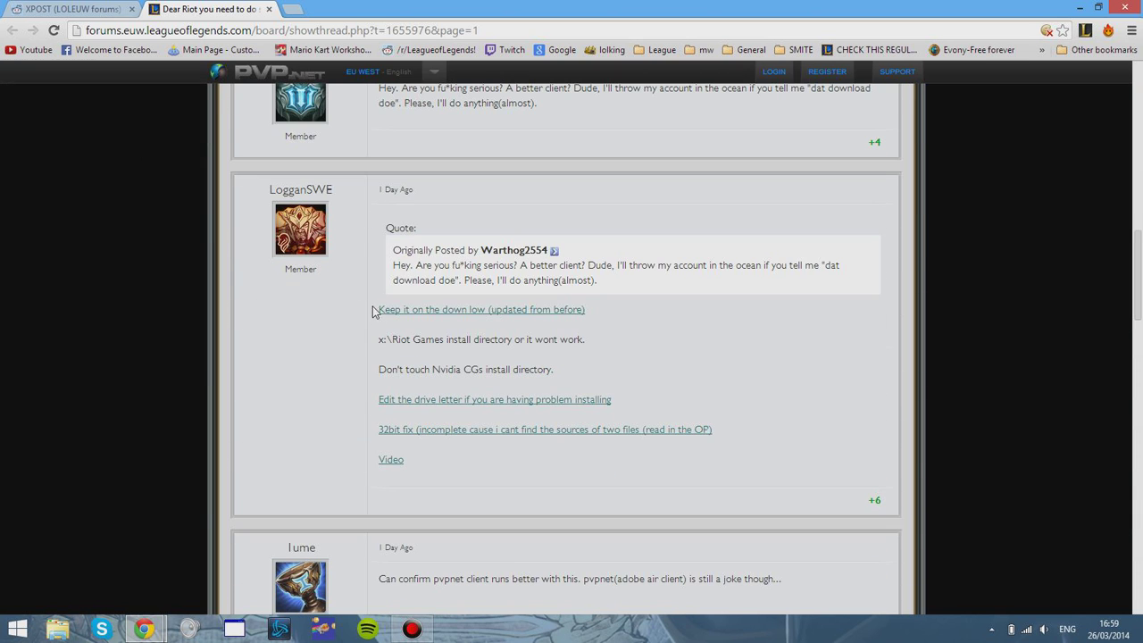
left_click_drag(365, 310, 500, 313)
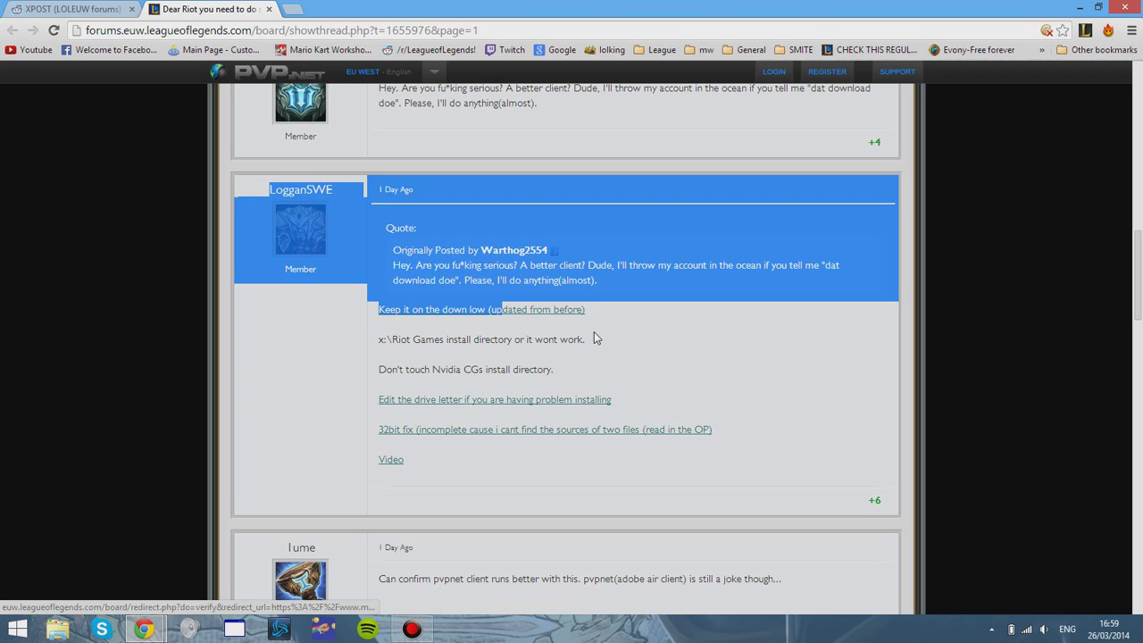
left_click(596, 311)
left_click_drag(597, 312, 398, 319)
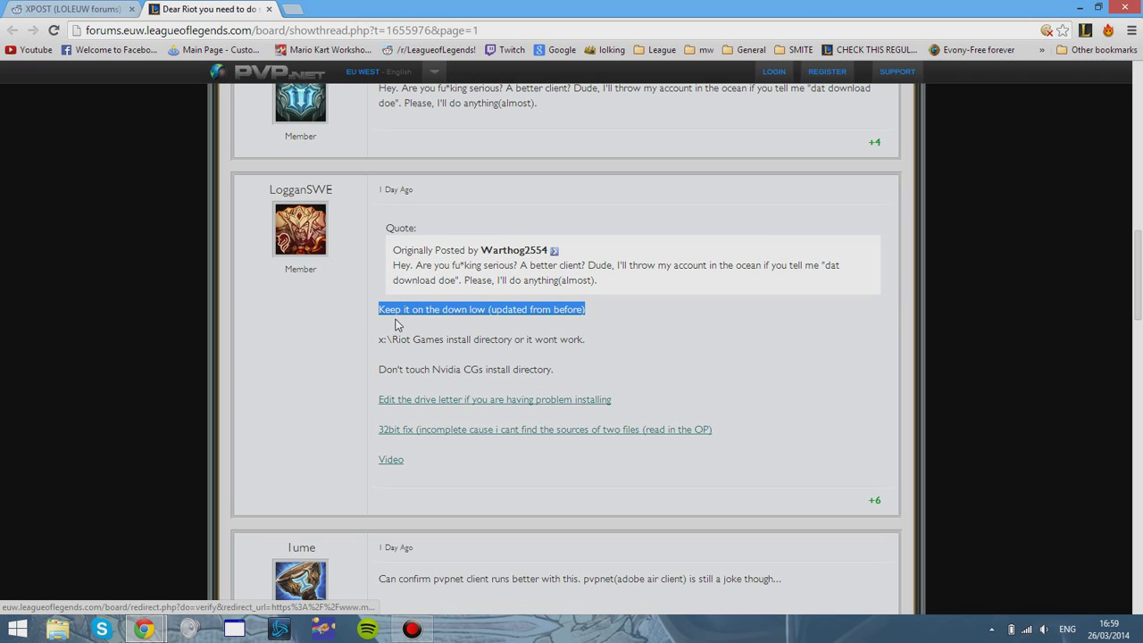
left_click(400, 317)
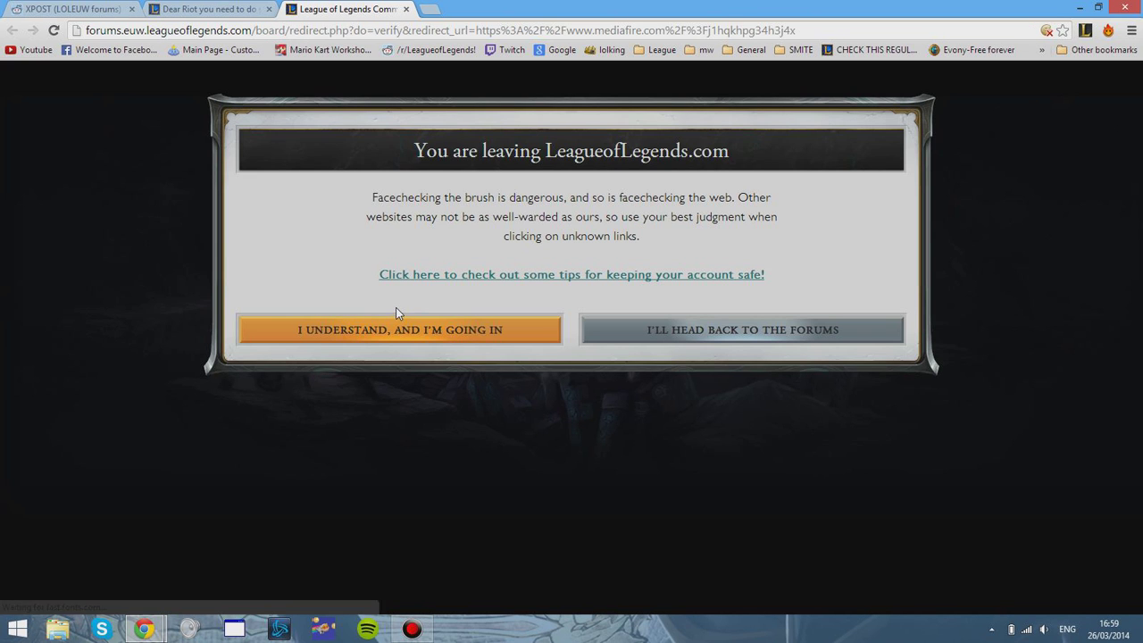
left_click(376, 332)
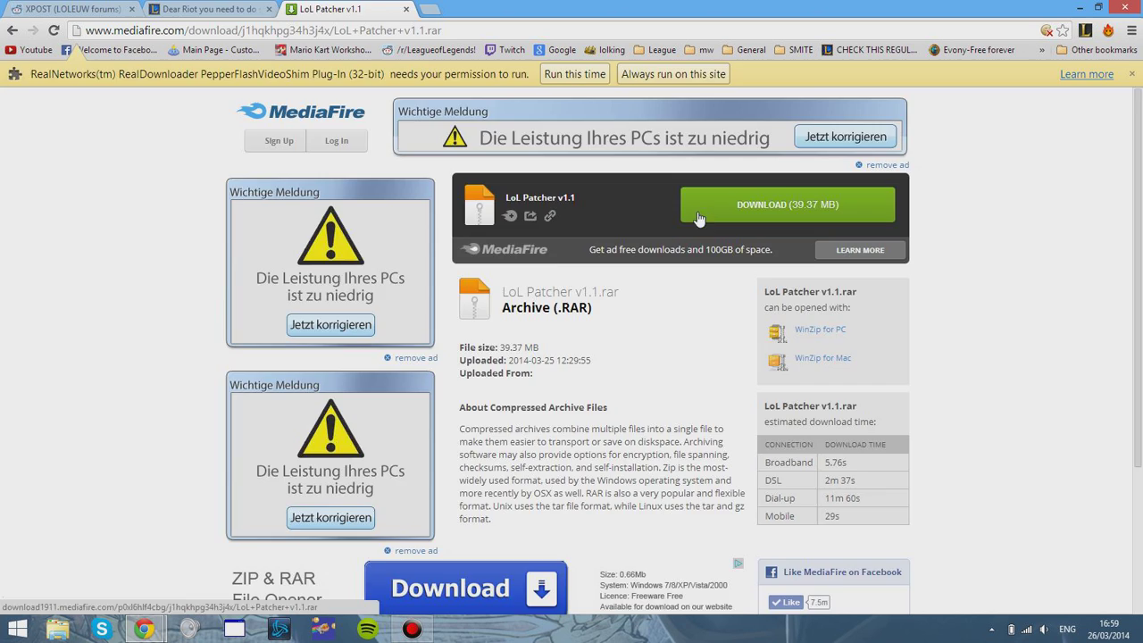
- Switch to the desktop and extract the LoL Patcher v1.1 archive into its own "LoL Patcher v1.1" folder
key("ctrl+shift+Tab")
left_click(1127, 631)
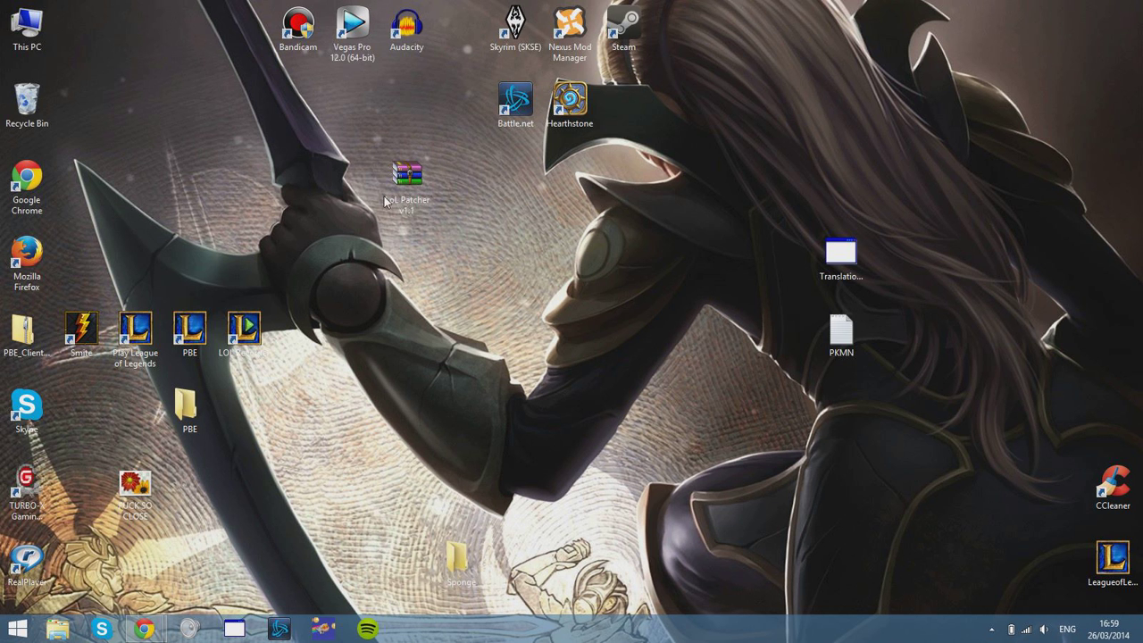
left_click(399, 190)
double_click(409, 179)
right_click(411, 184)
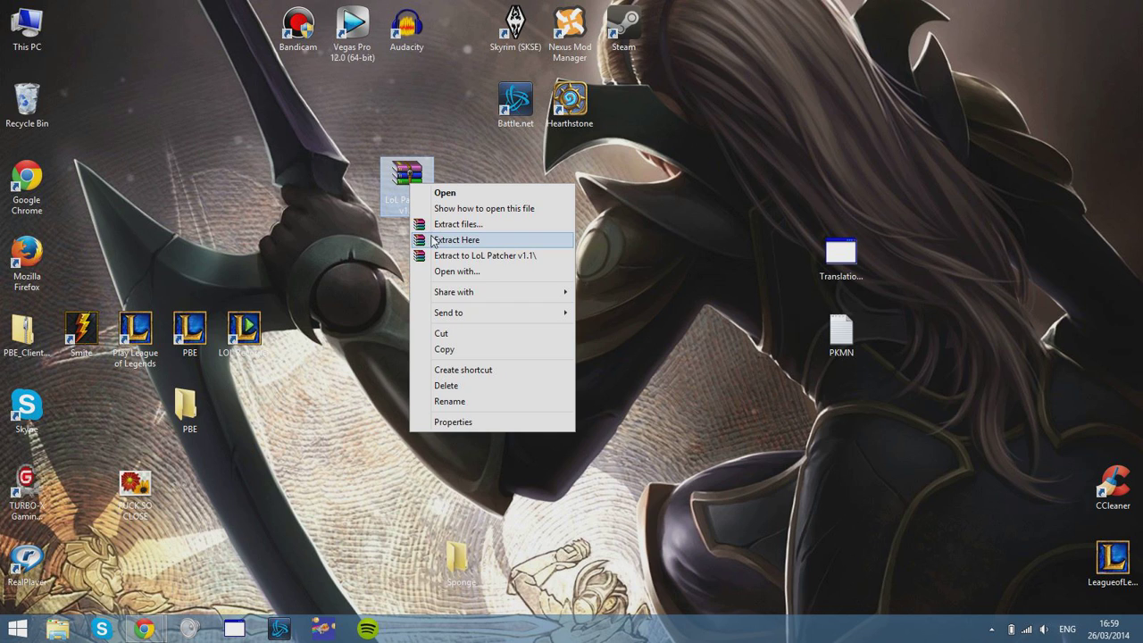
left_click(447, 256)
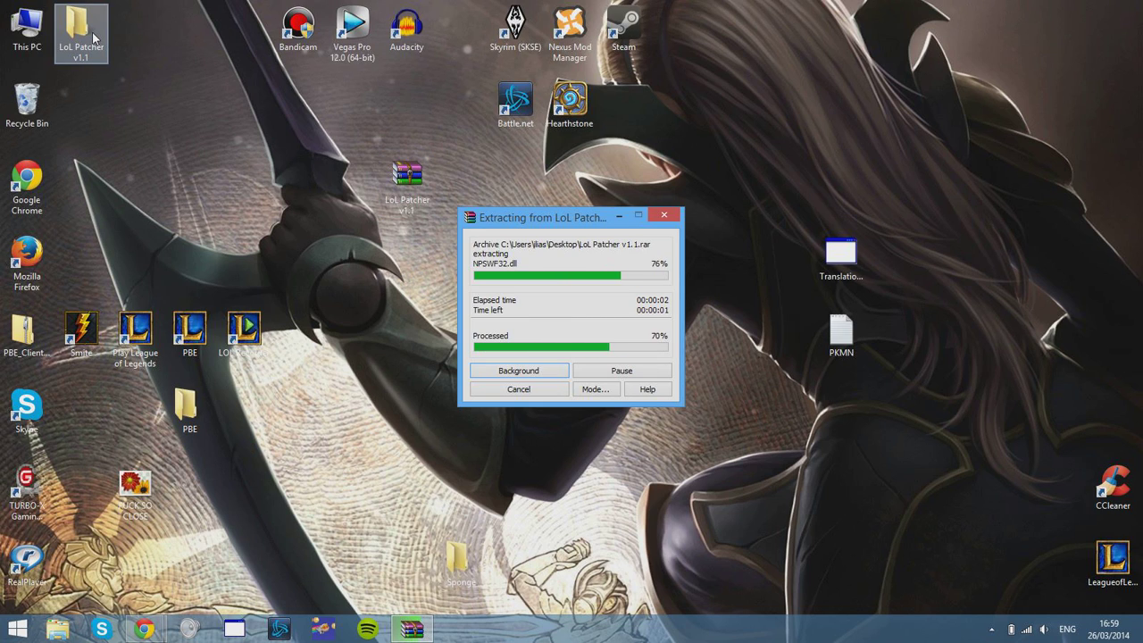
- Place the extracted LoL Patcher v1.1 folder beside its archive on the desktop and open it
left_click_drag(93, 37, 473, 199)
left_click_drag(558, 241, 412, 148)
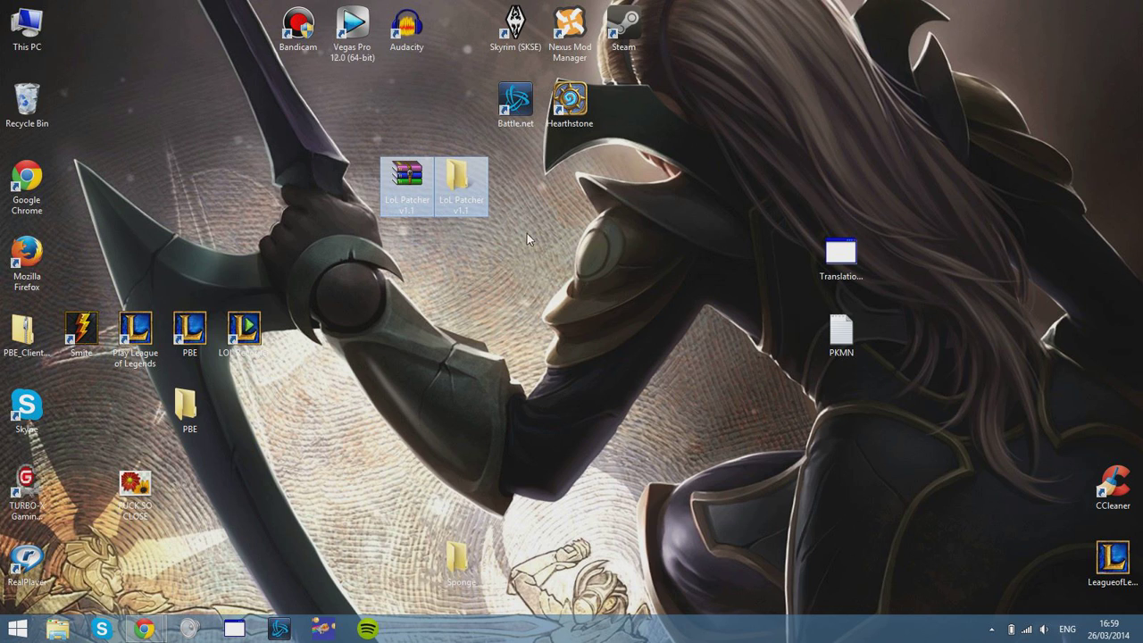
double_click(482, 196)
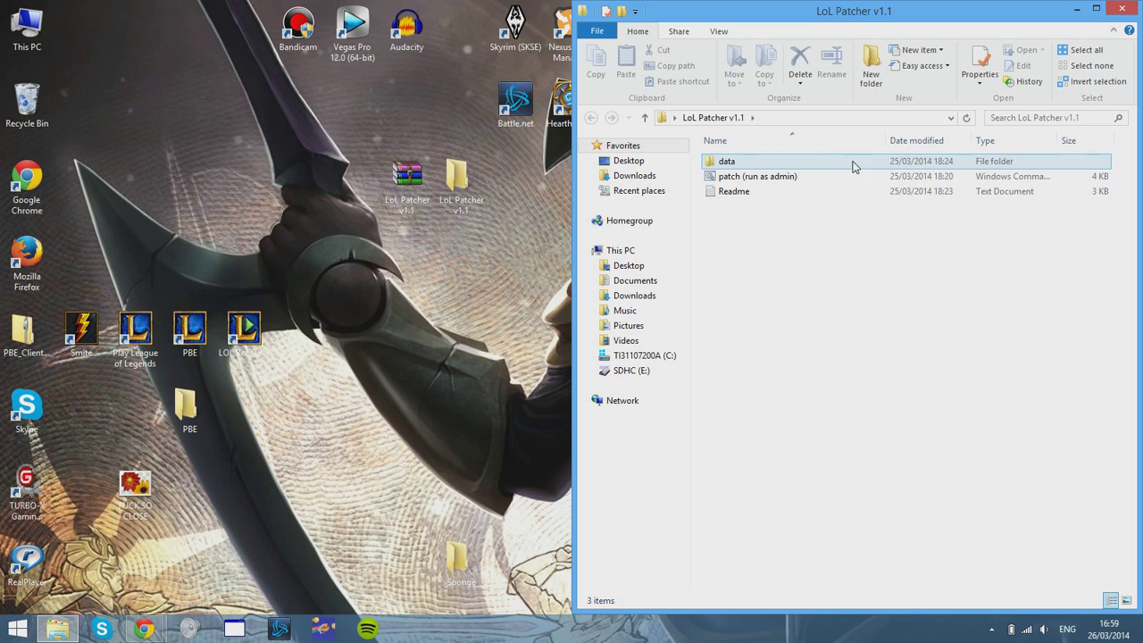
- Run "patch (run as admin)" as administrator and allow it to run anyway past the SmartScreen warning
left_click(742, 178)
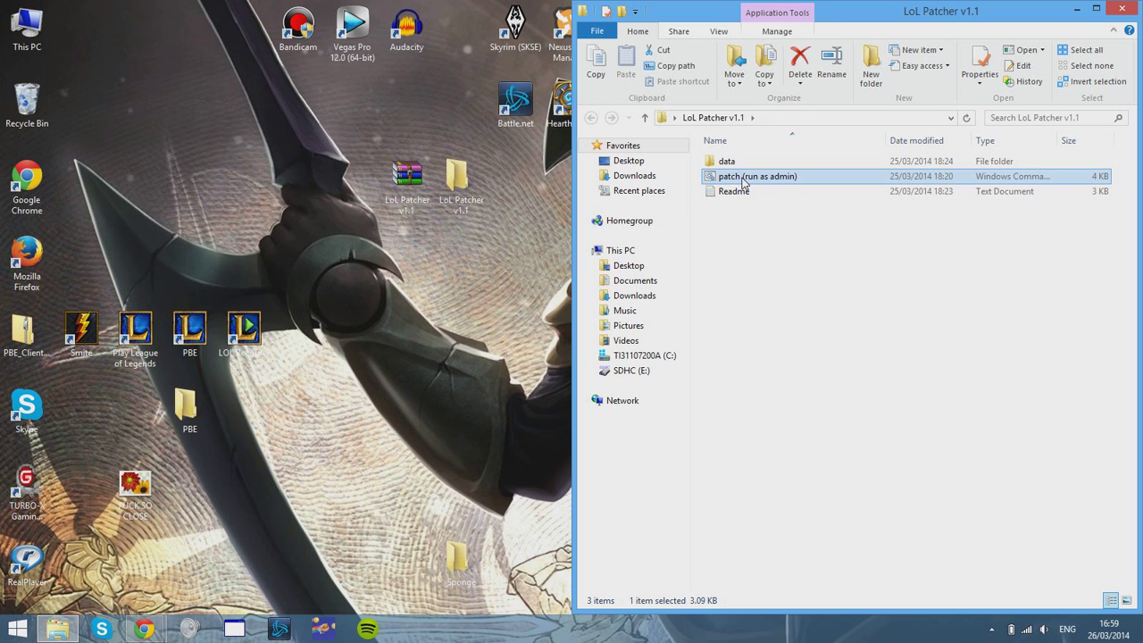
right_click(814, 177)
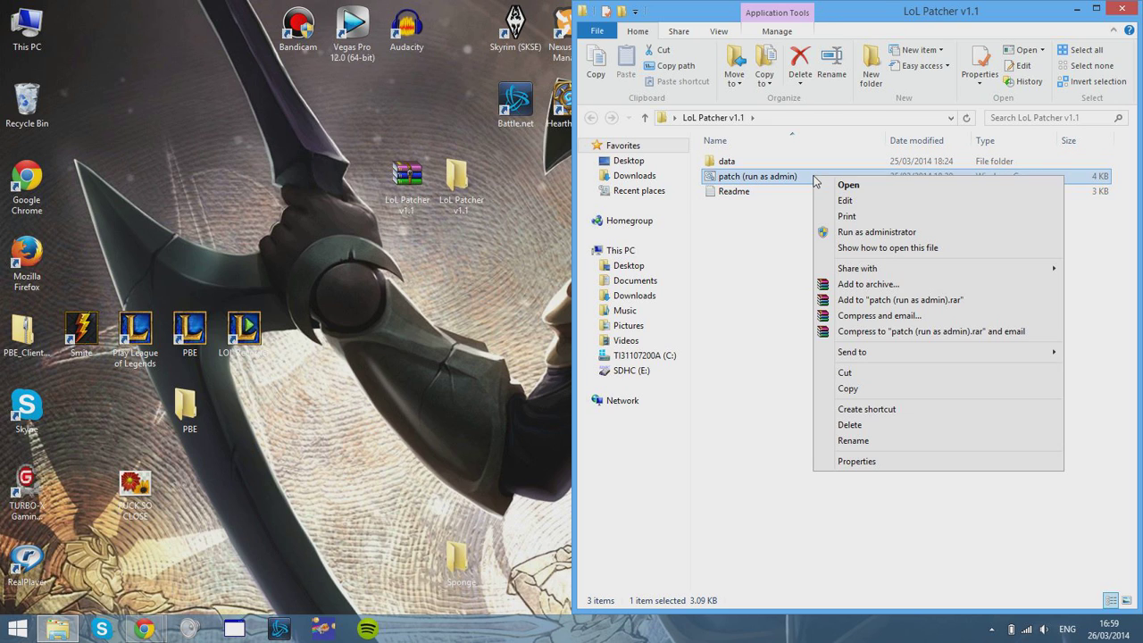
left_click(839, 234)
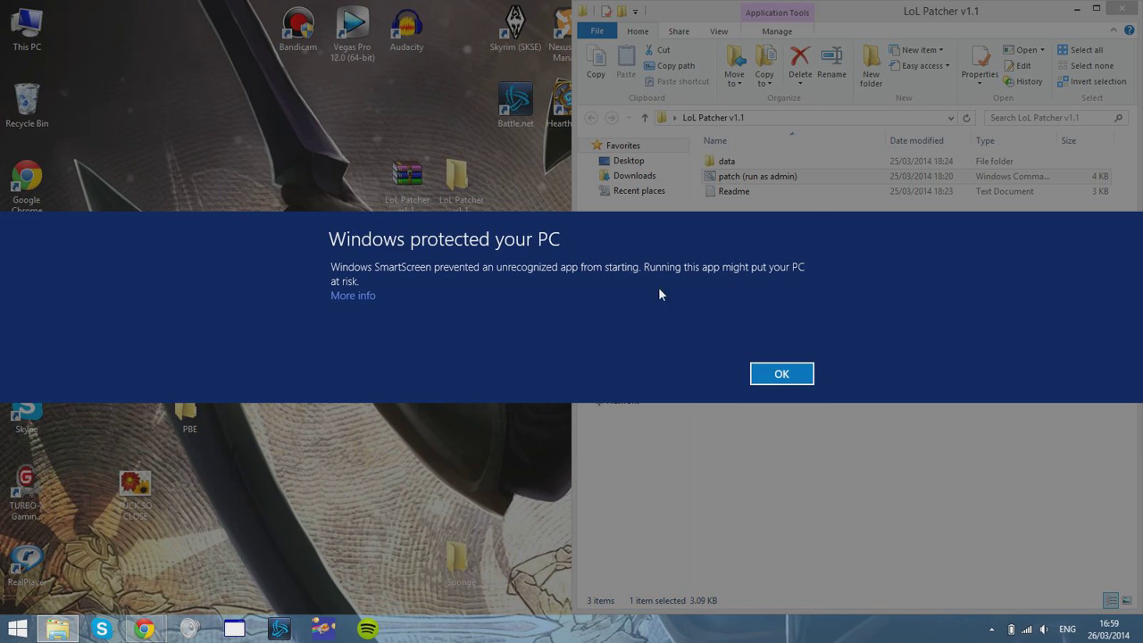
left_click(366, 296)
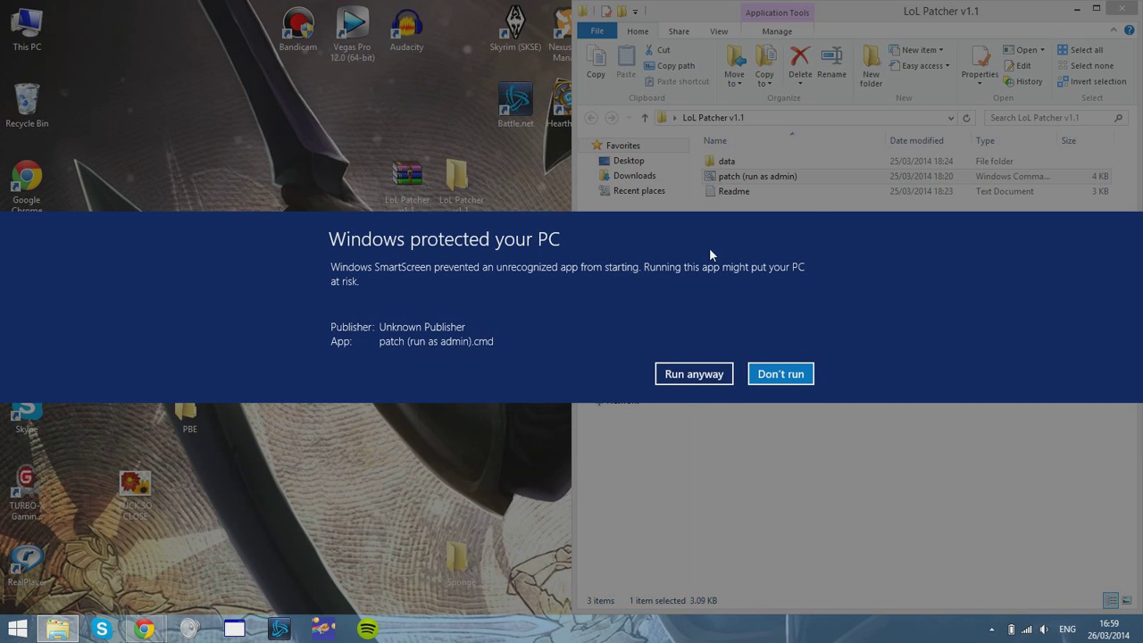
left_click(693, 374)
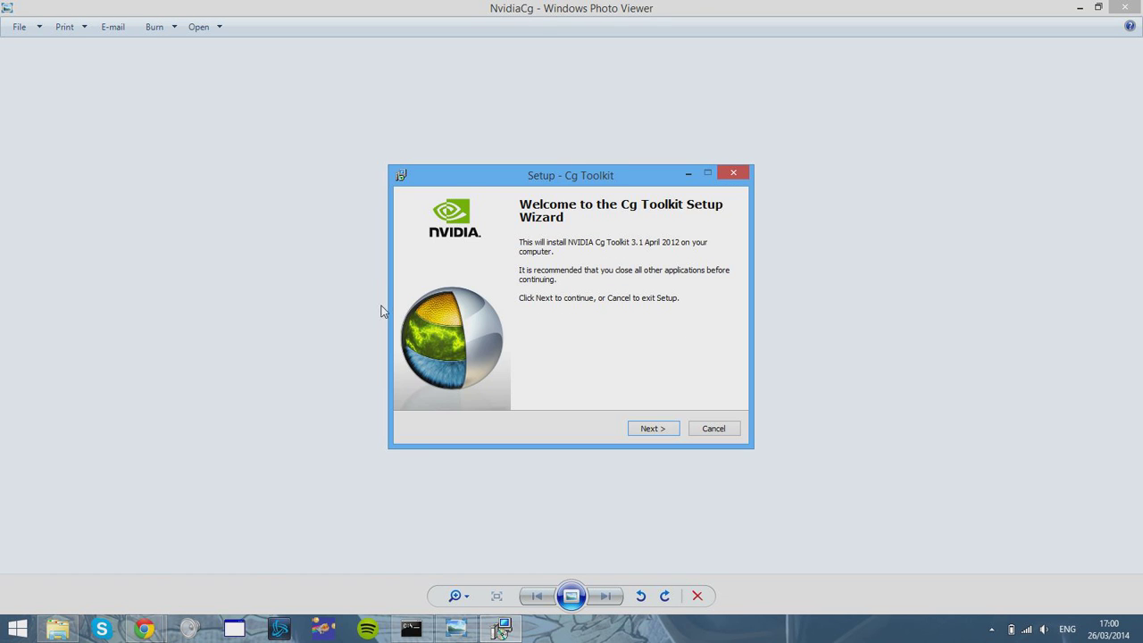
- Move the Cg Toolkit setup window aside, check the component selection in the NvidiaCg image, and close the image
left_click_drag(580, 179, 196, 104)
left_click(496, 222)
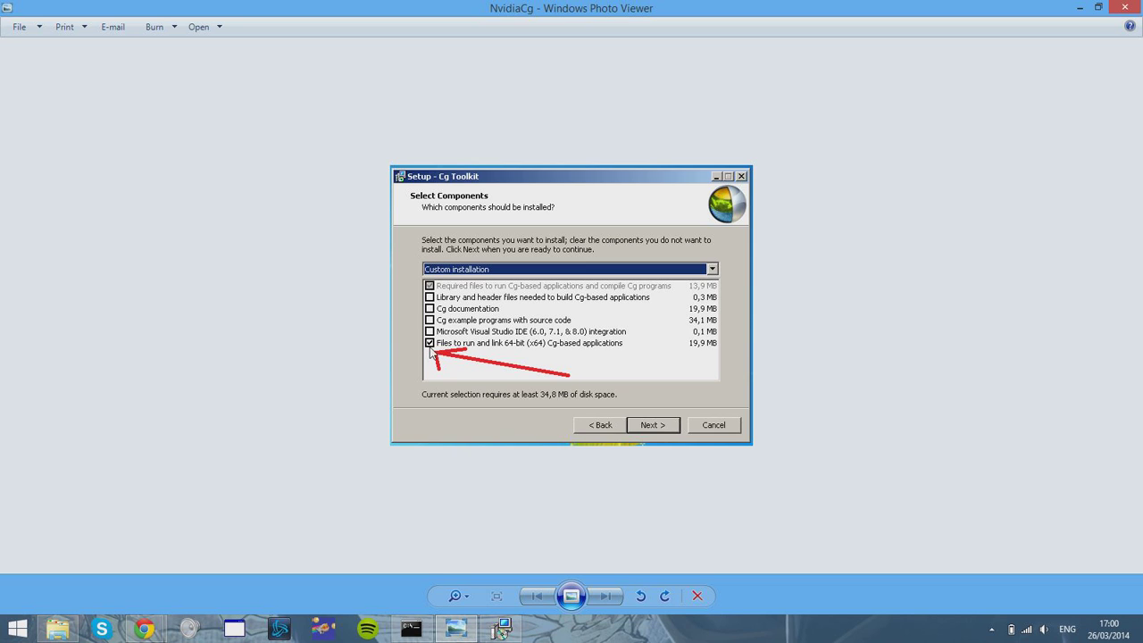
left_click(1127, 8)
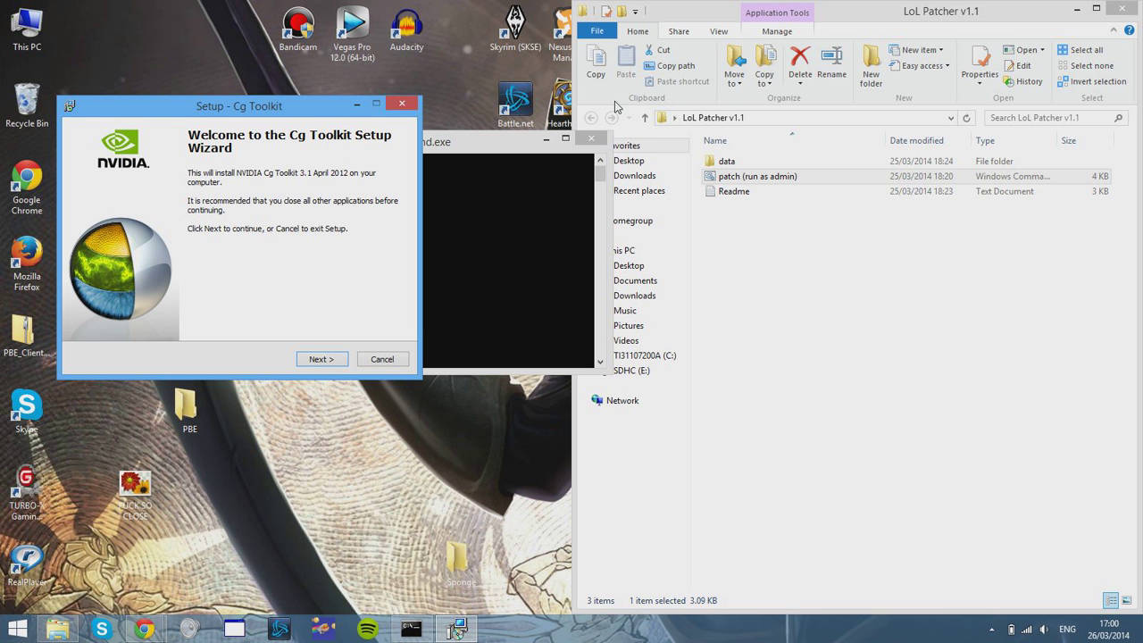
left_click_drag(270, 107, 588, 166)
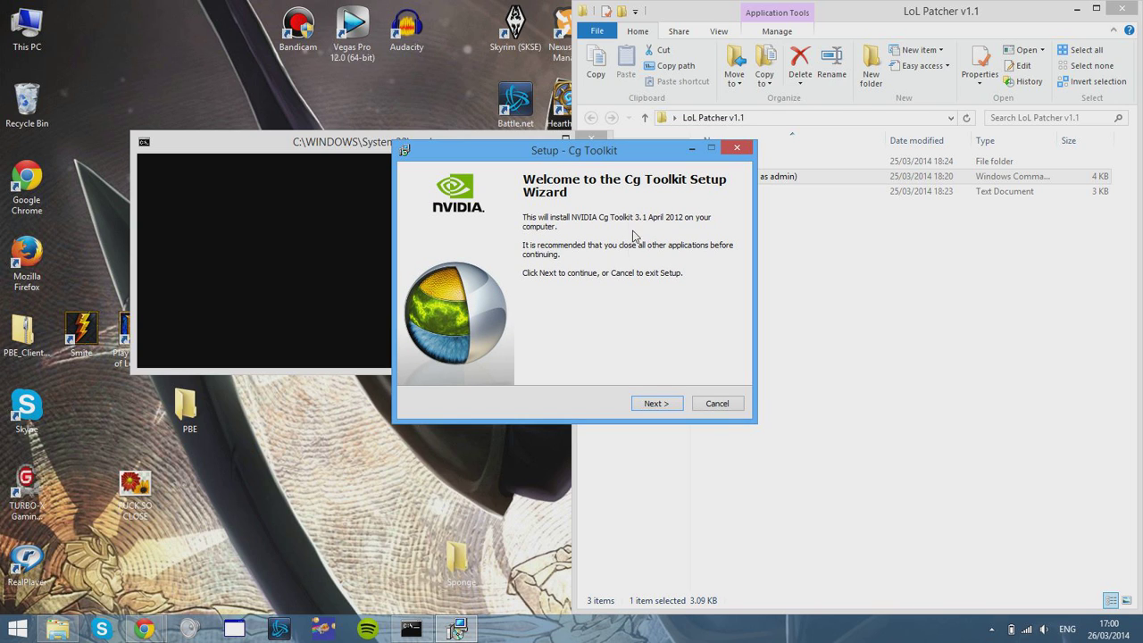
- Accept the Cg Toolkit license agreement and keep the default destination folder to reach the component selection
left_click(652, 403)
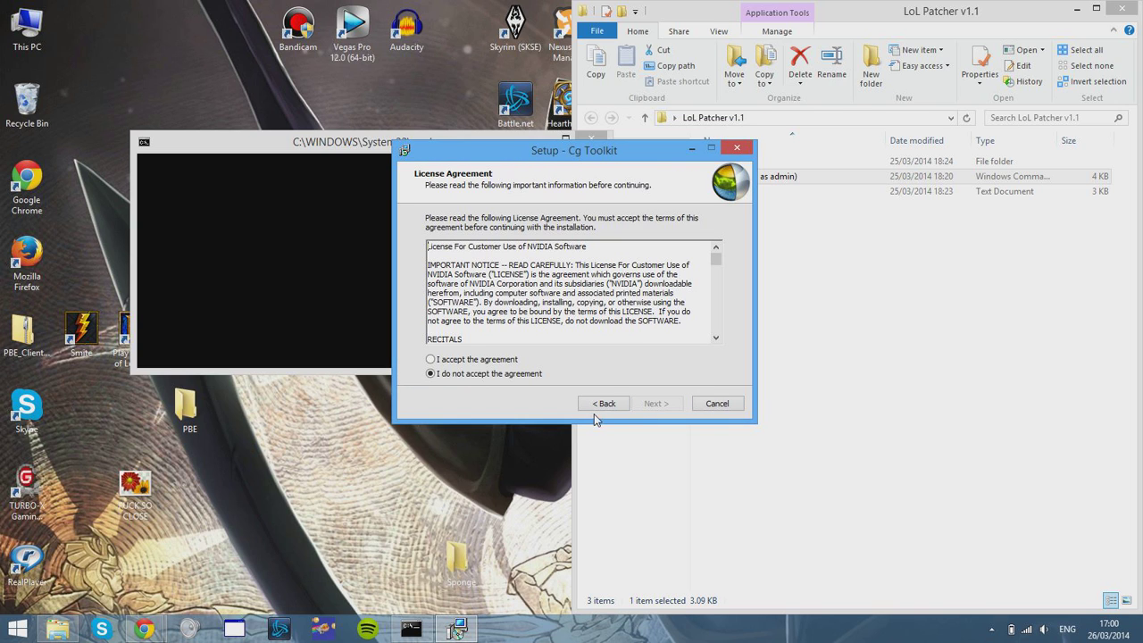
left_click(495, 359)
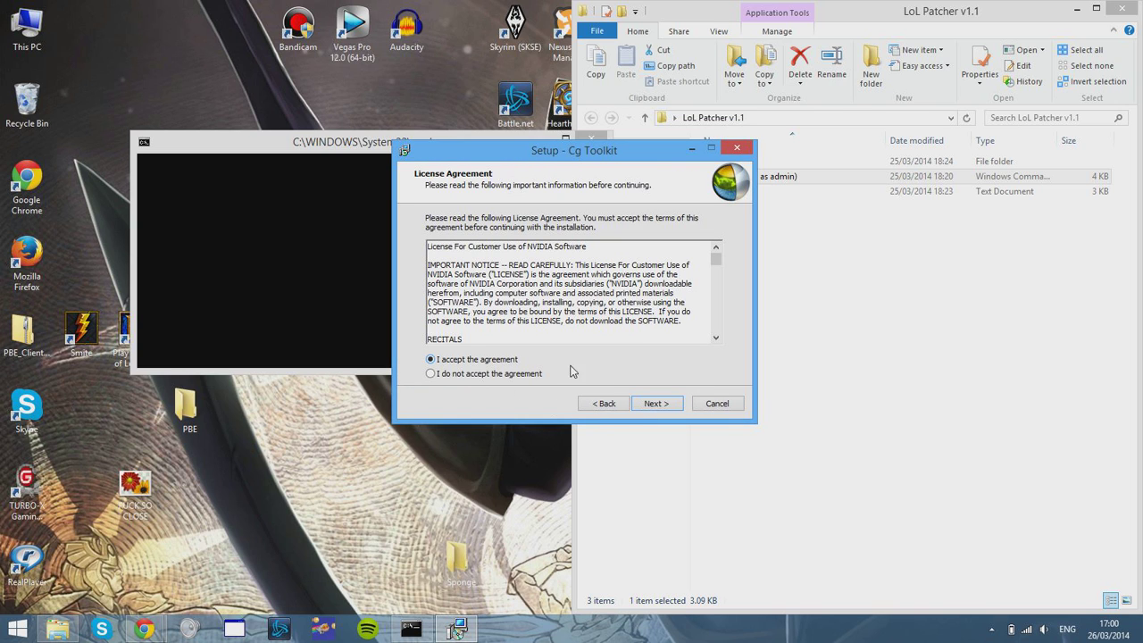
left_click(648, 404)
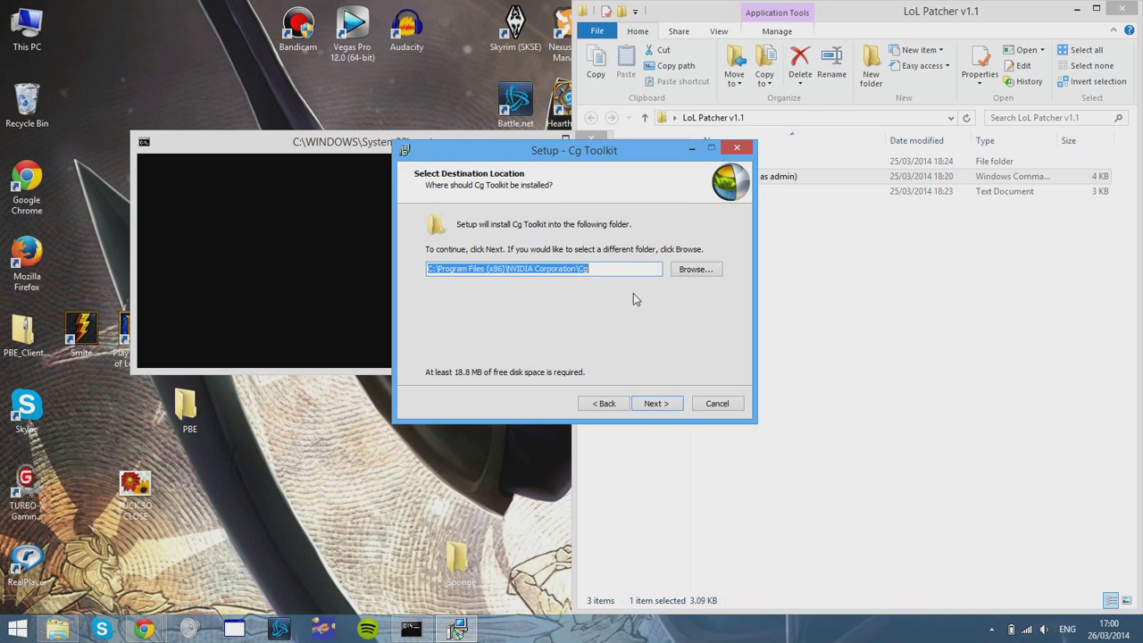
left_click(665, 406)
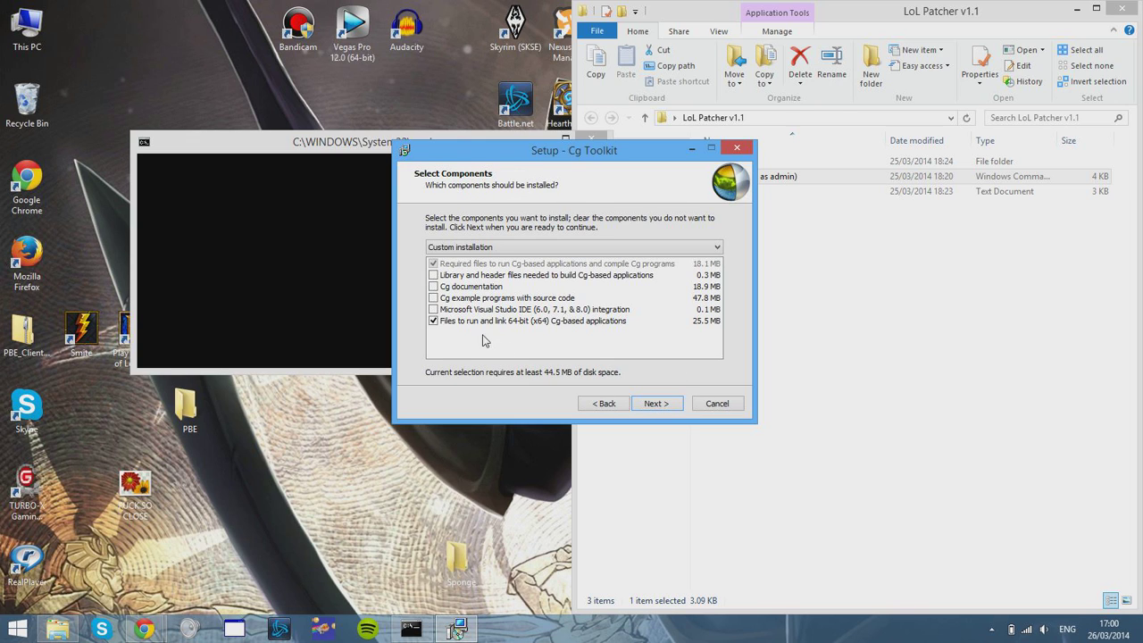
left_click(433, 275)
left_click(434, 286)
left_click(433, 297)
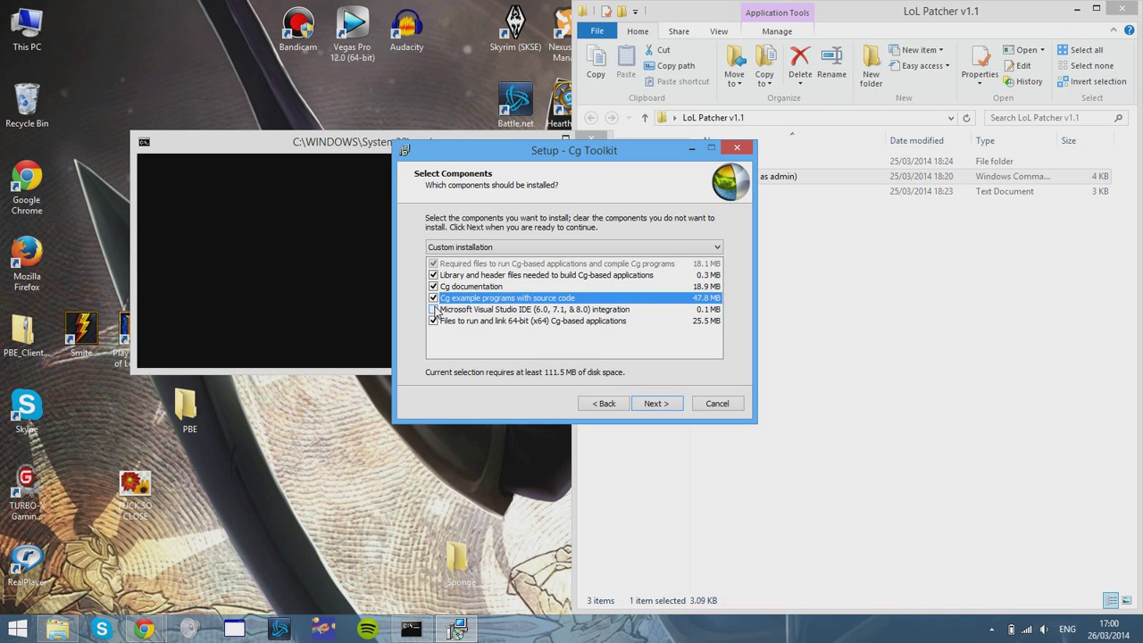
left_click(434, 309)
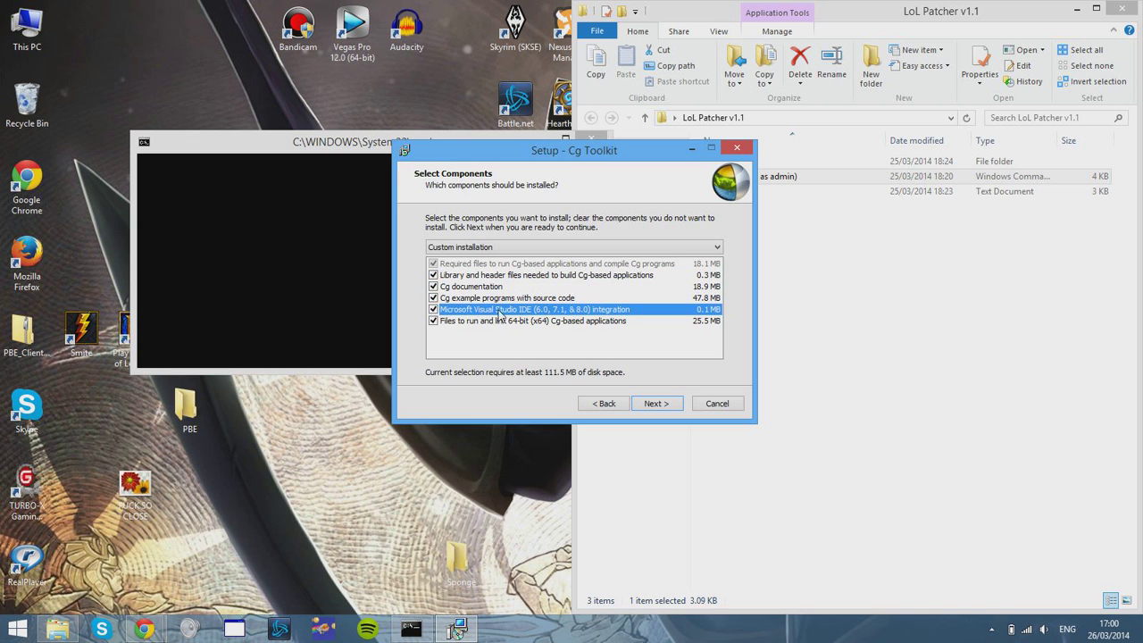
left_click(433, 275)
left_click(433, 287)
left_click(433, 297)
left_click(434, 309)
- Install Cg Toolkit with only the 64-bit (x64) files as optional component, declining the DirectX SDK download page
left_click(444, 323)
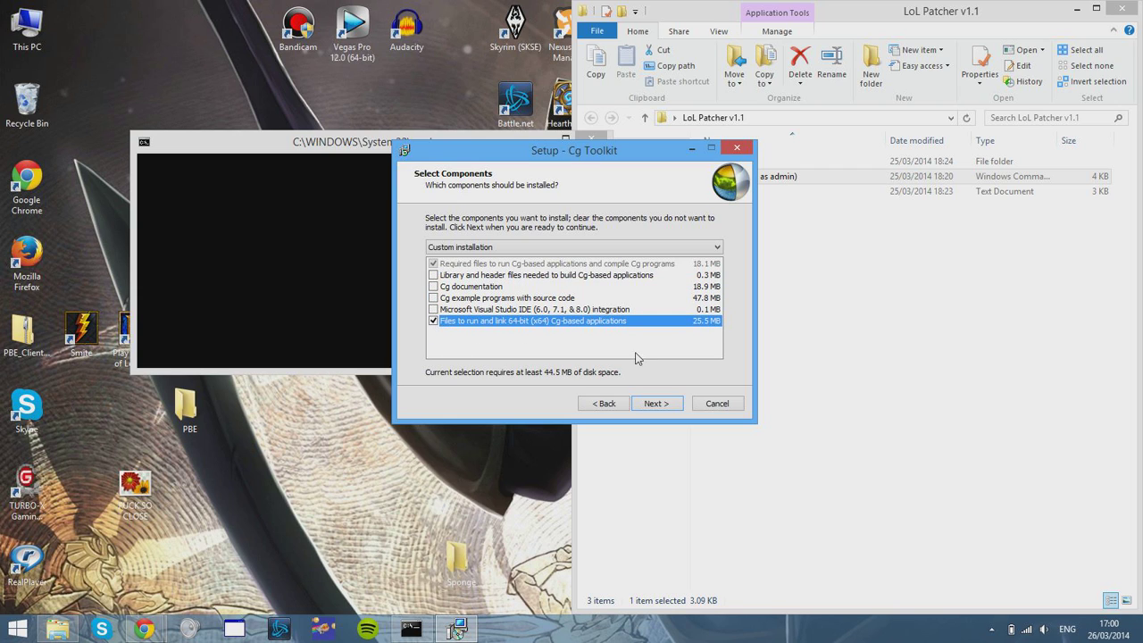
left_click(648, 407)
left_click(647, 407)
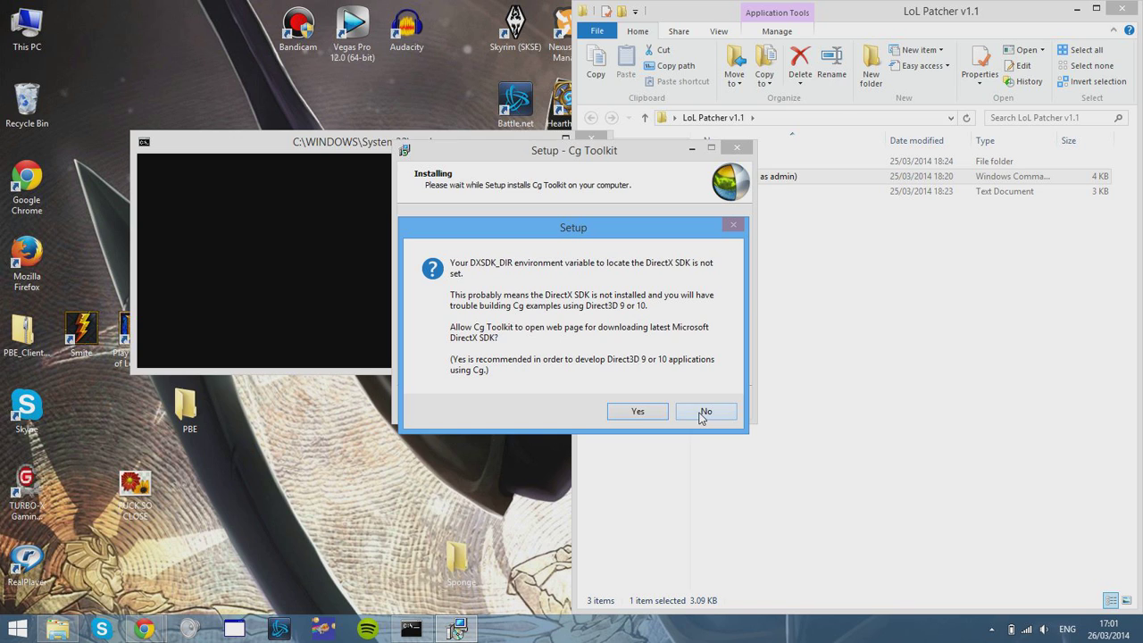
left_click(702, 413)
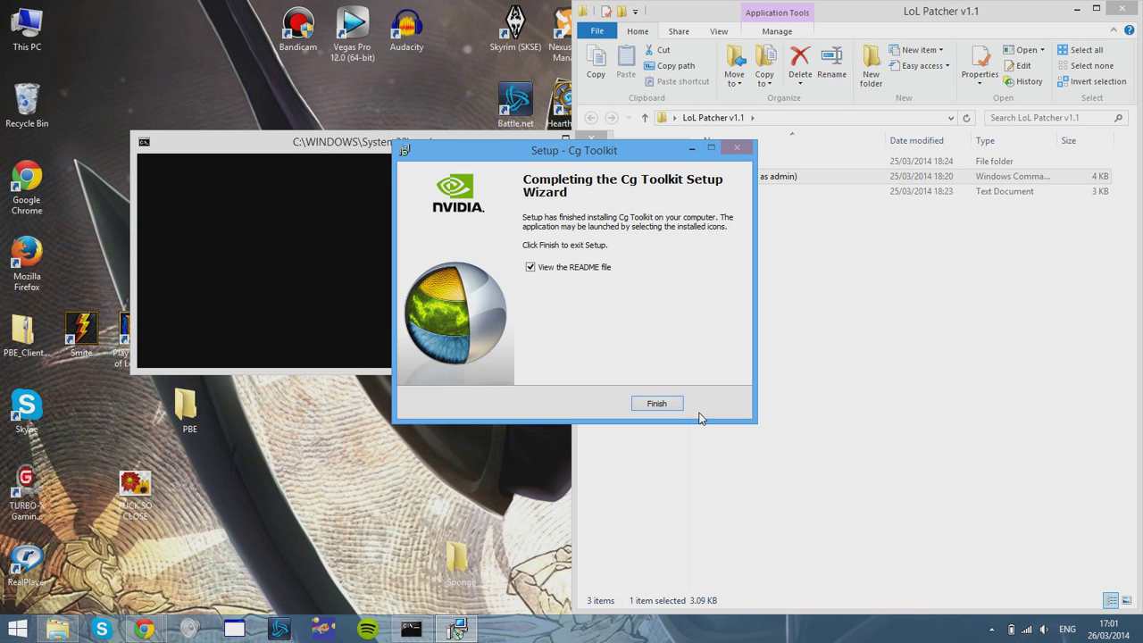
- Finish the Cg Toolkit setup without viewing the README file and close the LoL Patcher v1.1 folder
left_click(580, 272)
left_click(651, 403)
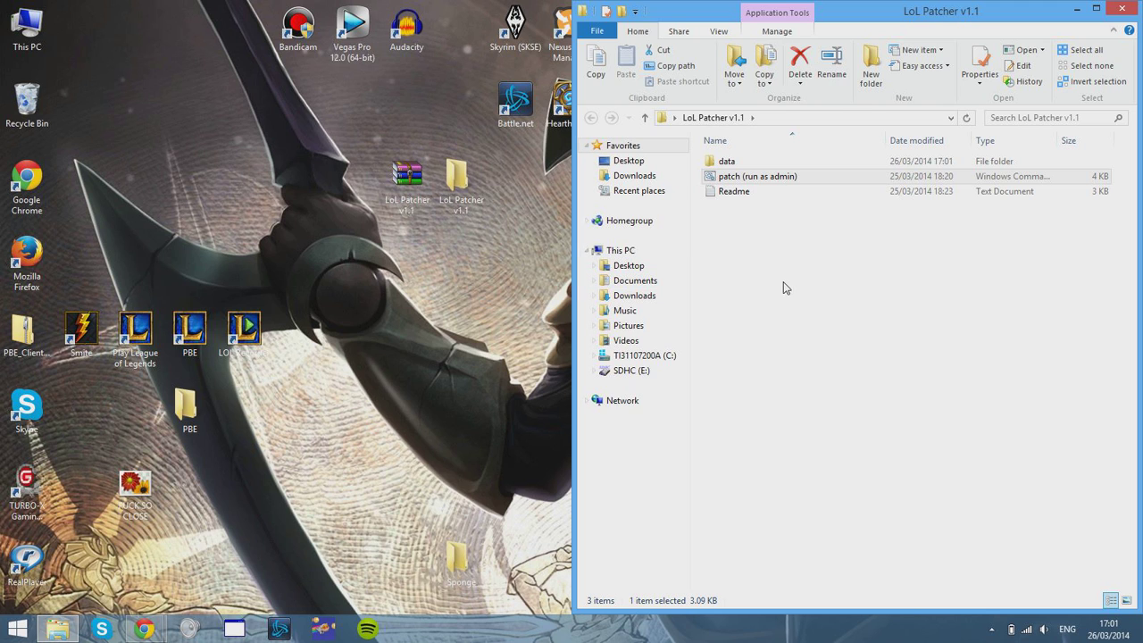
left_click(1122, 9)
- Switch to Chrome and review the forum thread's install notes, in-game differences, and list of updated .dll files
mouse_move(145, 629)
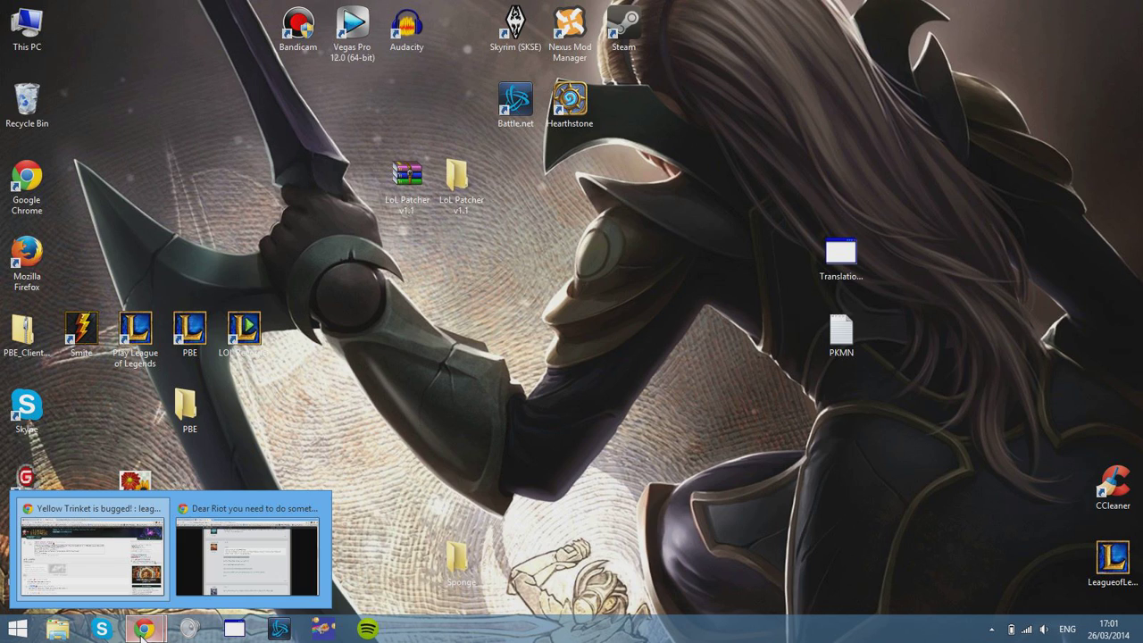
left_click(257, 556)
left_click(623, 361)
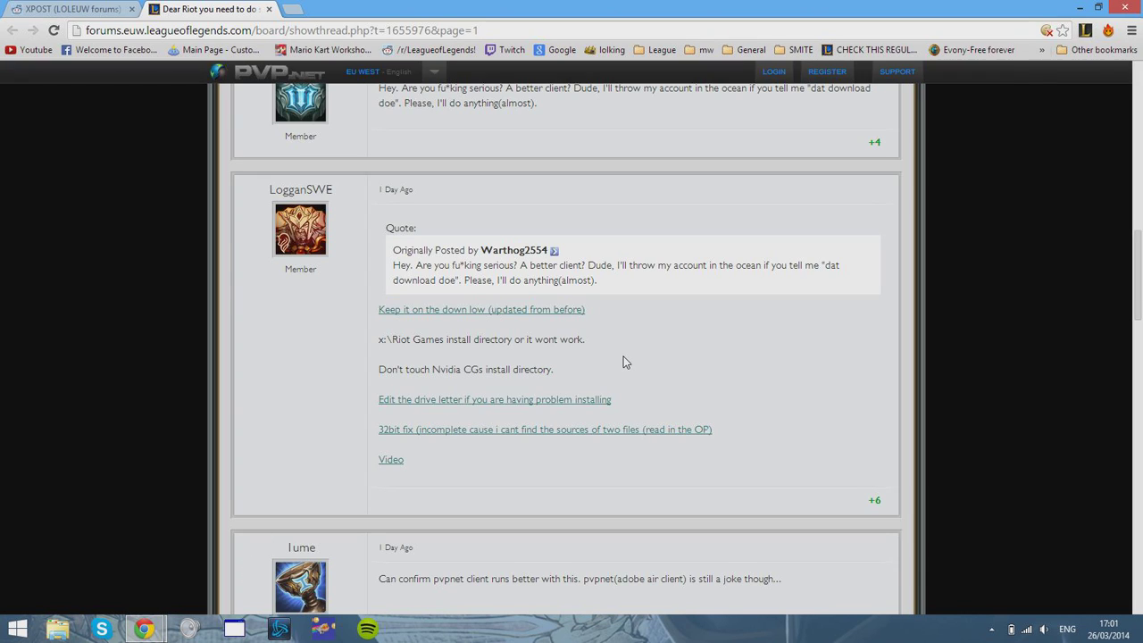
scroll(623, 364, "up", 5)
left_click_drag(376, 262, 459, 324)
left_click(543, 344)
scroll(543, 344, "up", 5)
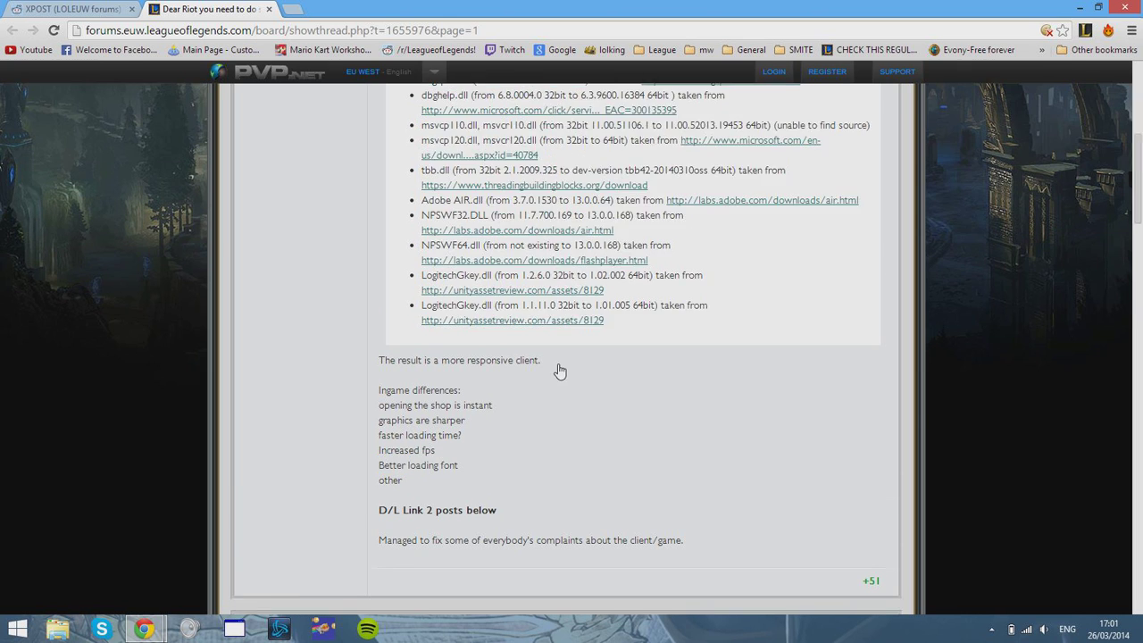
scroll(585, 314, "down", 3)
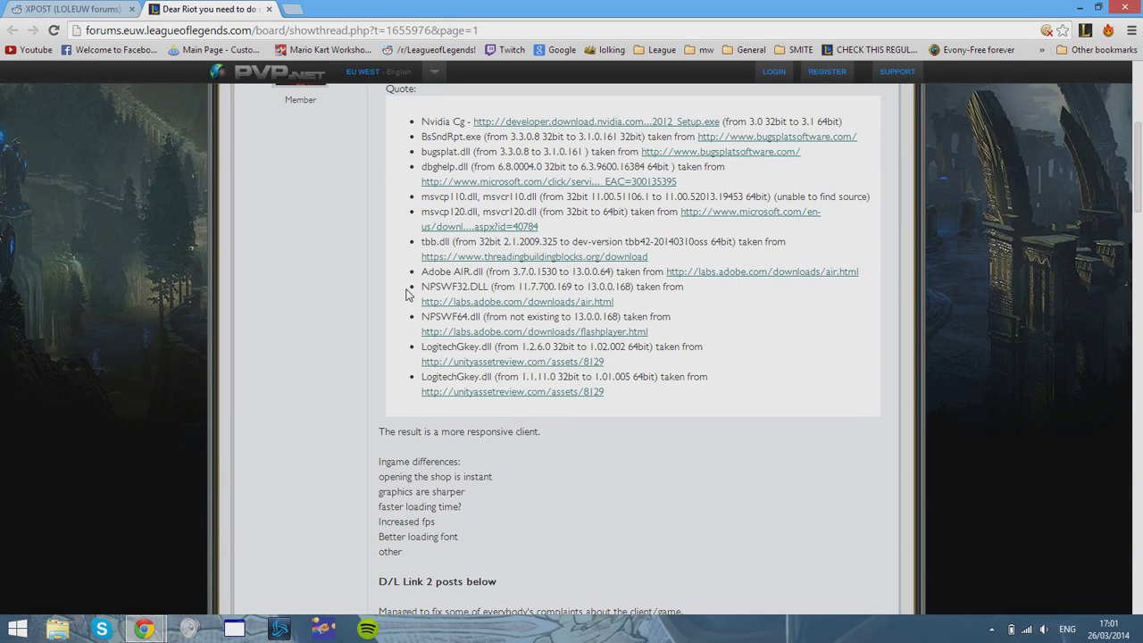
scroll(385, 379, "up", 3)
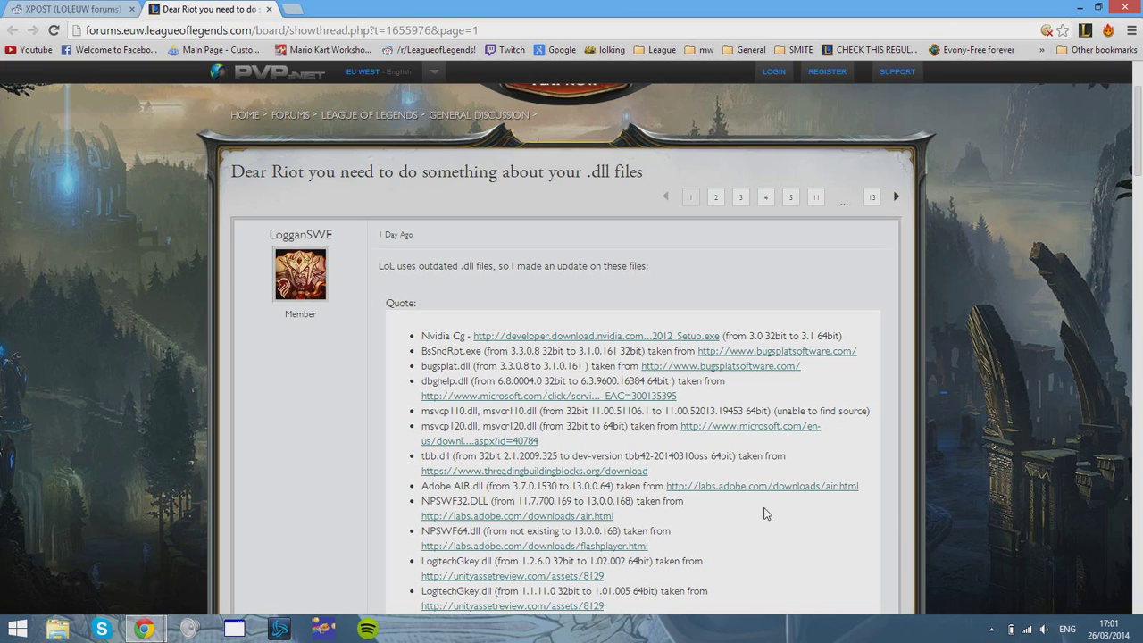
left_click(991, 630)
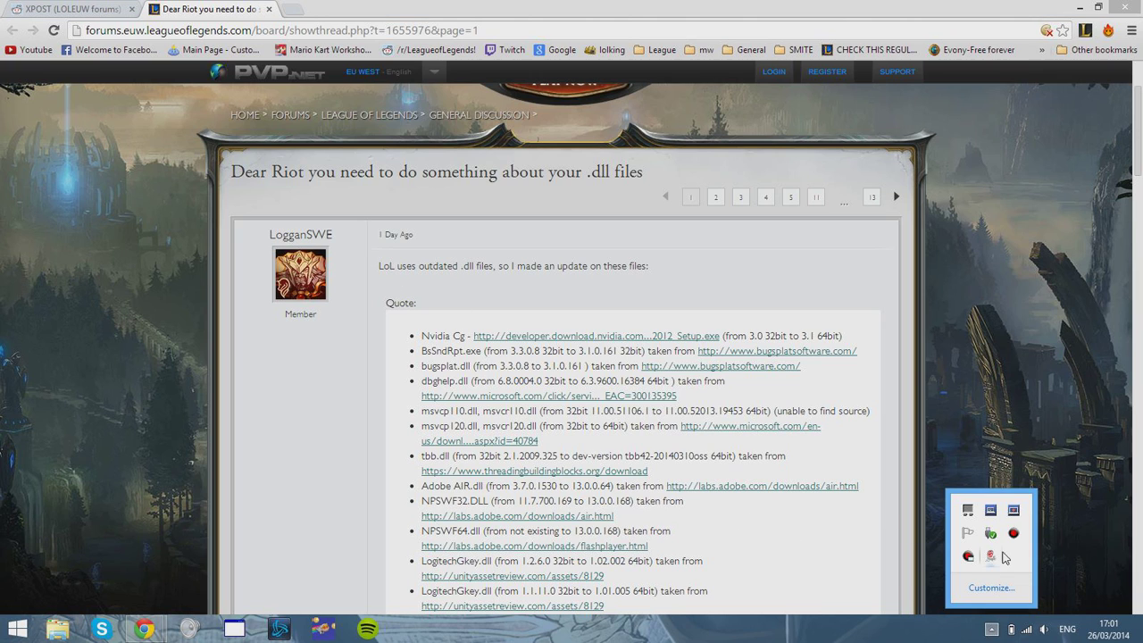
left_click(1014, 534)
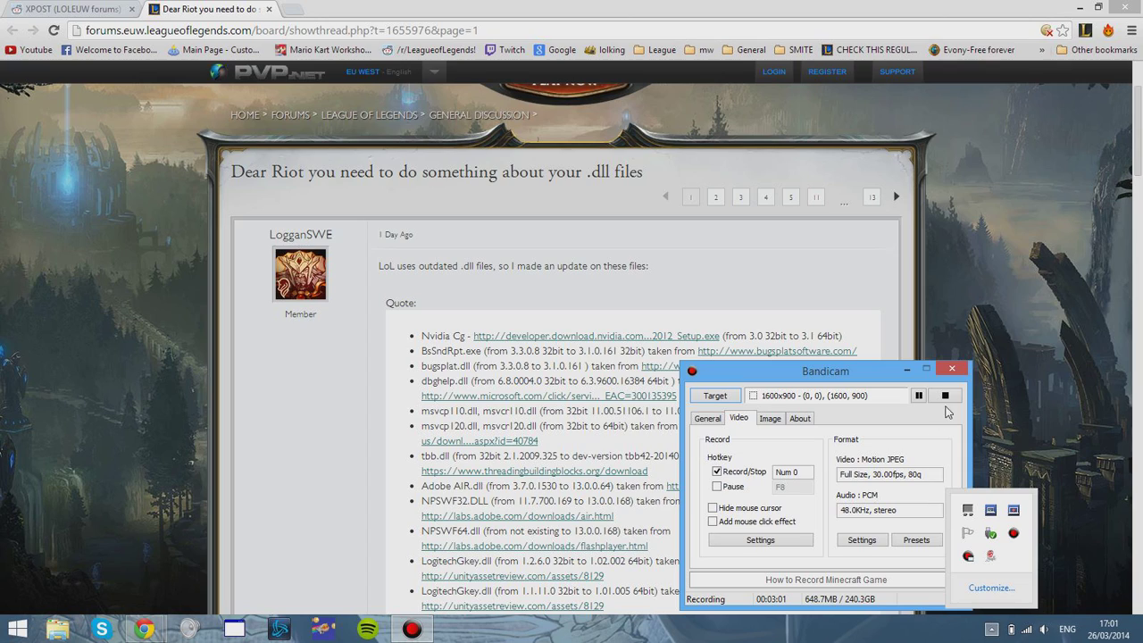